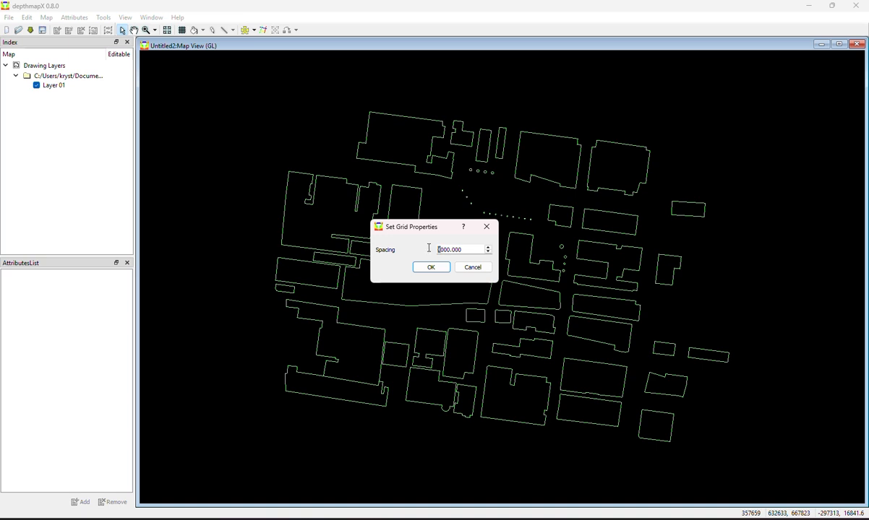
Overlay a grid with a spacing of 2000 on the site plan
type("2")
left_click(433, 268)
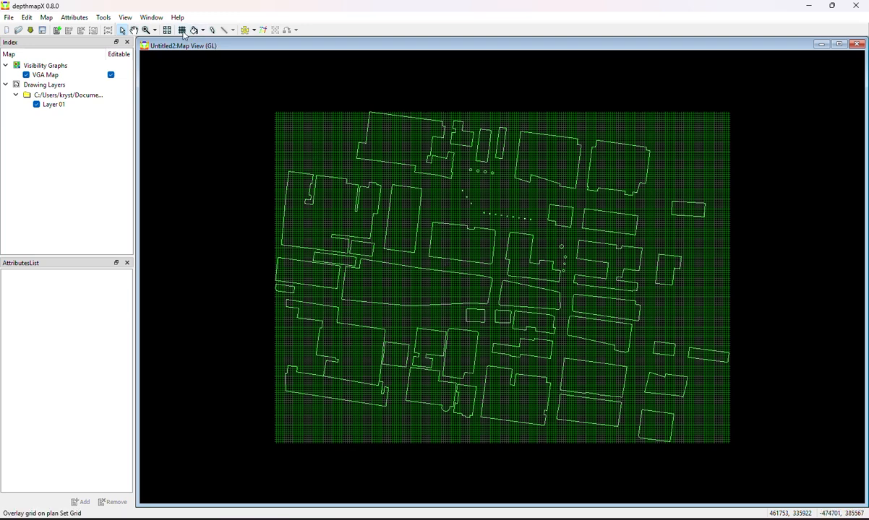
Hide the grid lines and fill the open space around the building outlines
left_click(124, 17)
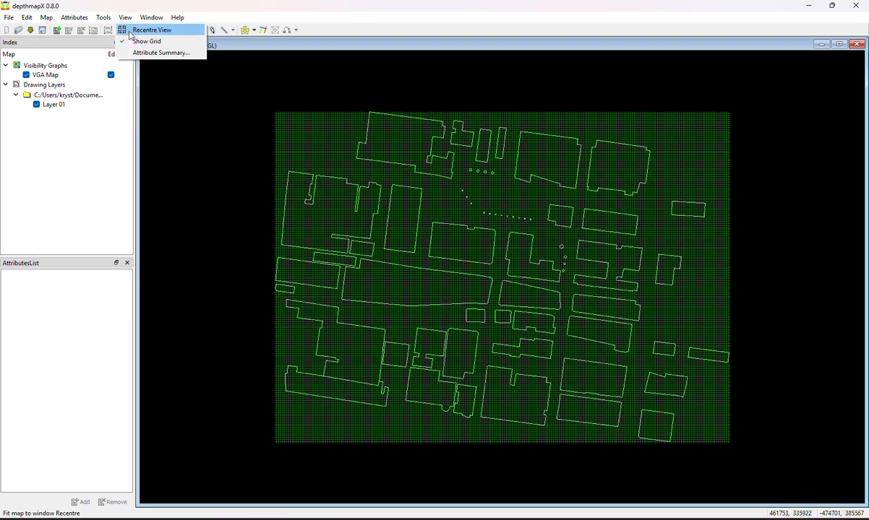
left_click(130, 41)
left_click(194, 30)
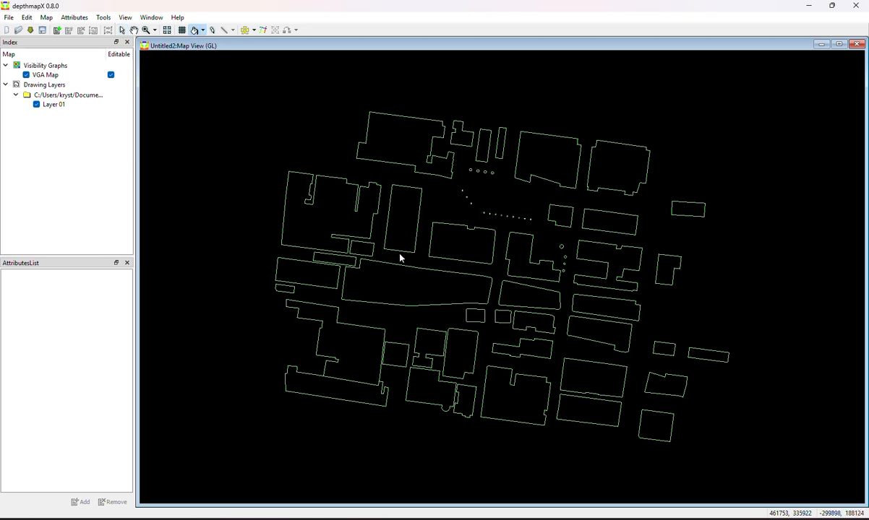
left_click(429, 261)
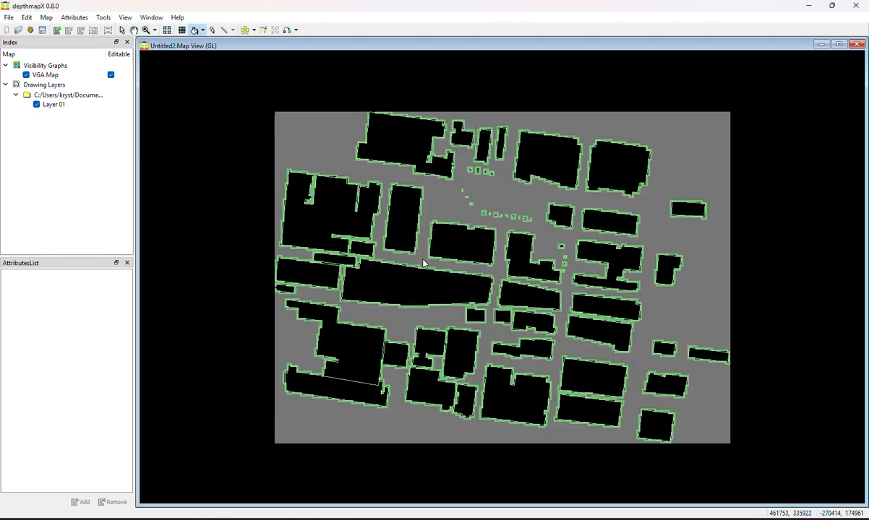
Make a visibility graph of the filled area with the boundary graph option enabled
left_click(129, 18)
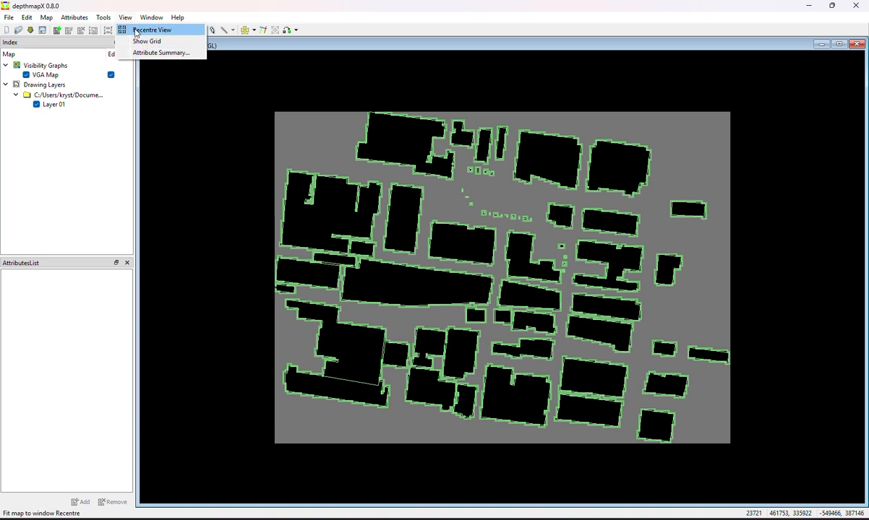
mouse_move(102, 19)
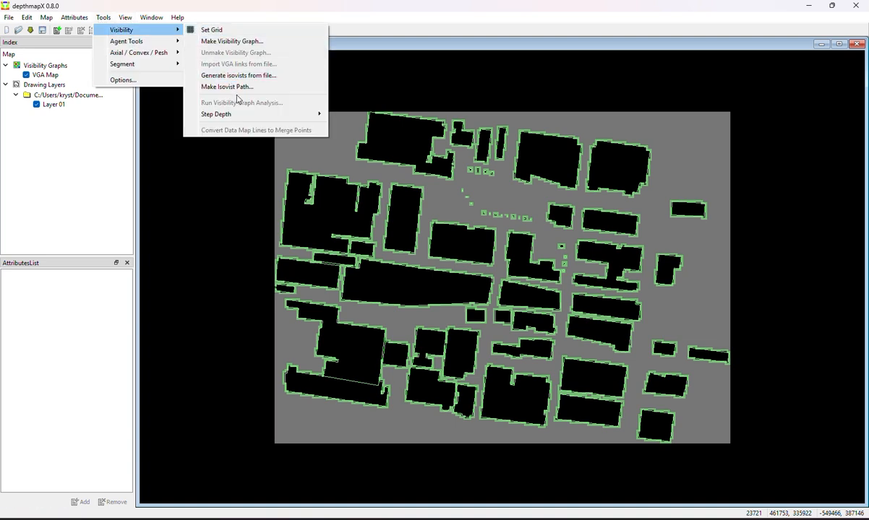
left_click(227, 42)
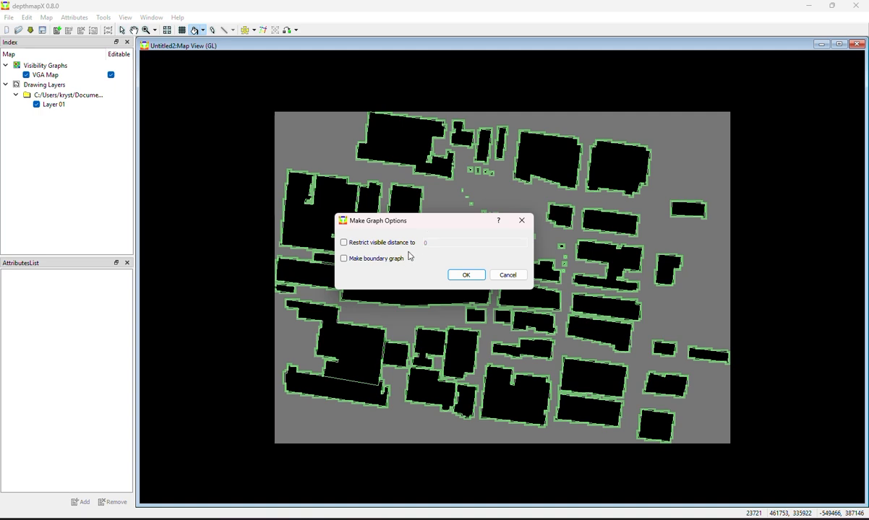
left_click(360, 260)
left_click(466, 274)
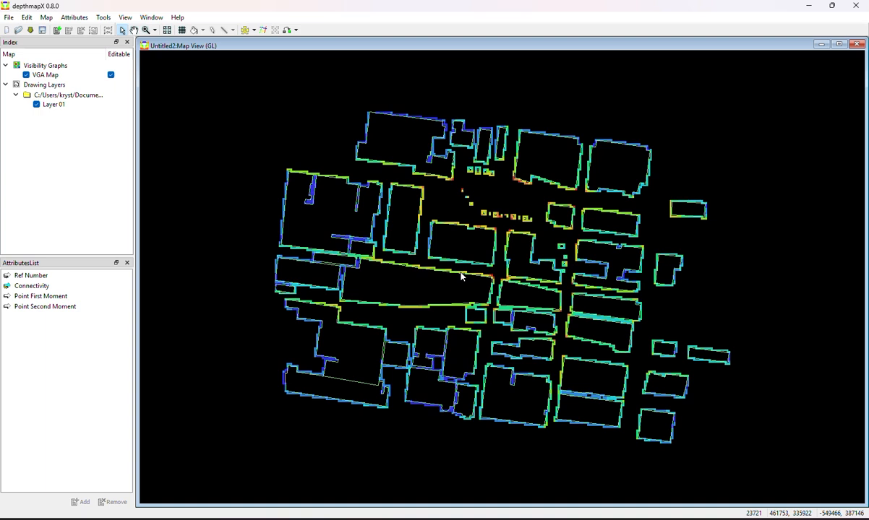
Unmake the boundary visibility graph, accepting that its existing data and attributes are cleared
left_click(121, 18)
mouse_move(104, 18)
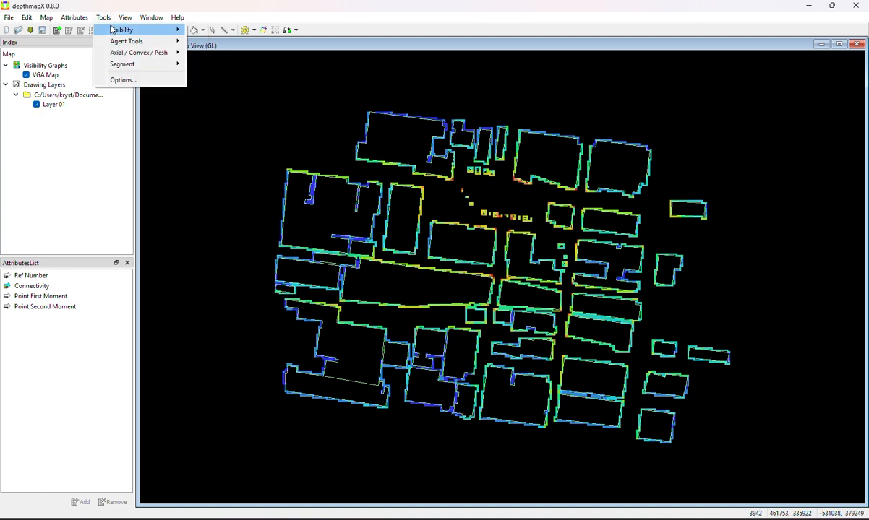
left_click(212, 57)
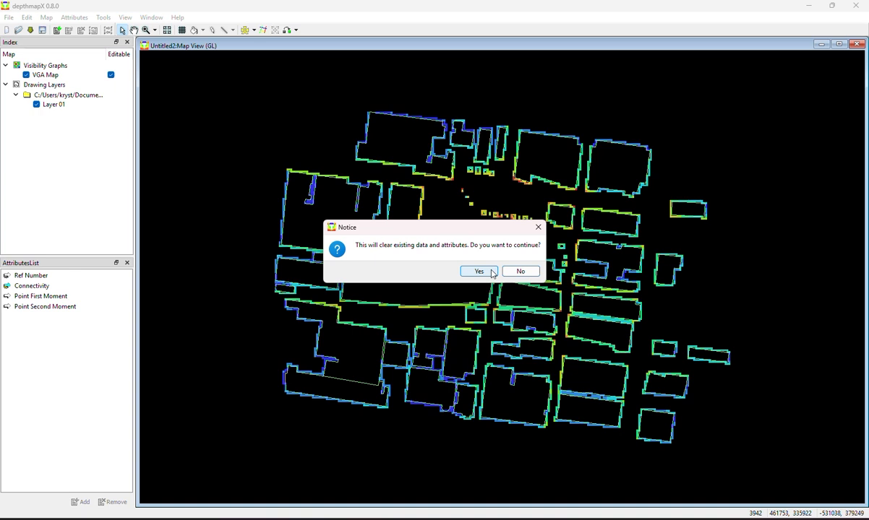
left_click(491, 273)
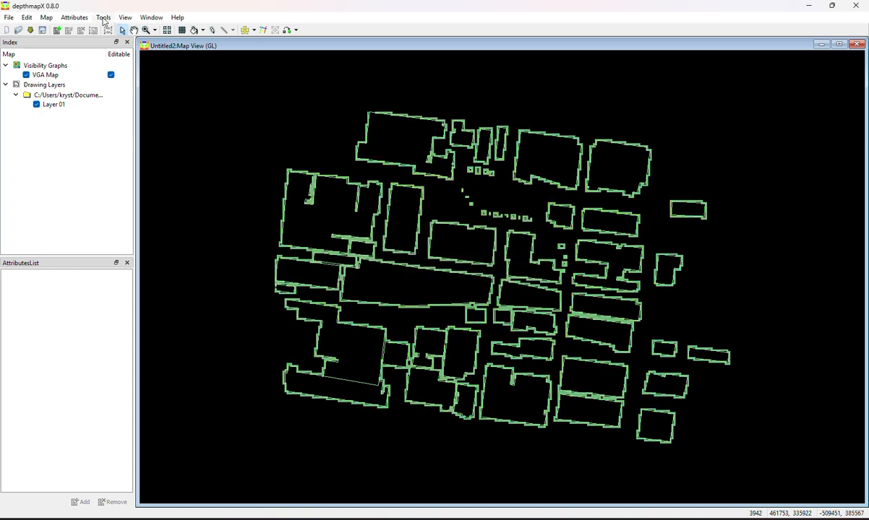
Make the visibility graph again with the boundary graph and visible distance restriction options off
left_click(104, 17)
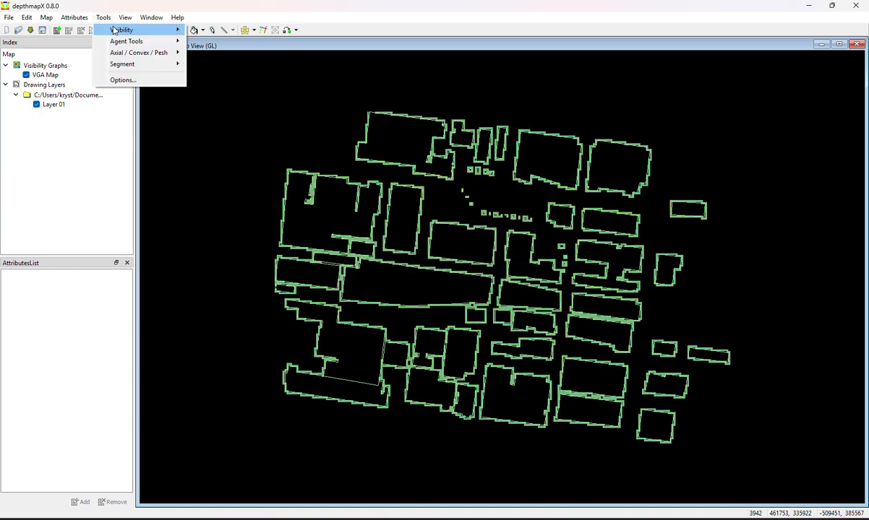
mouse_move(113, 30)
left_click(212, 42)
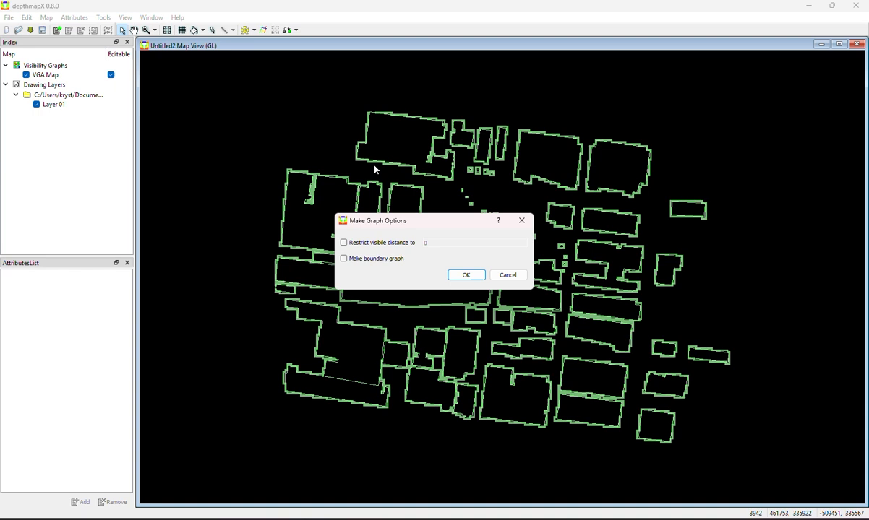
left_click(470, 275)
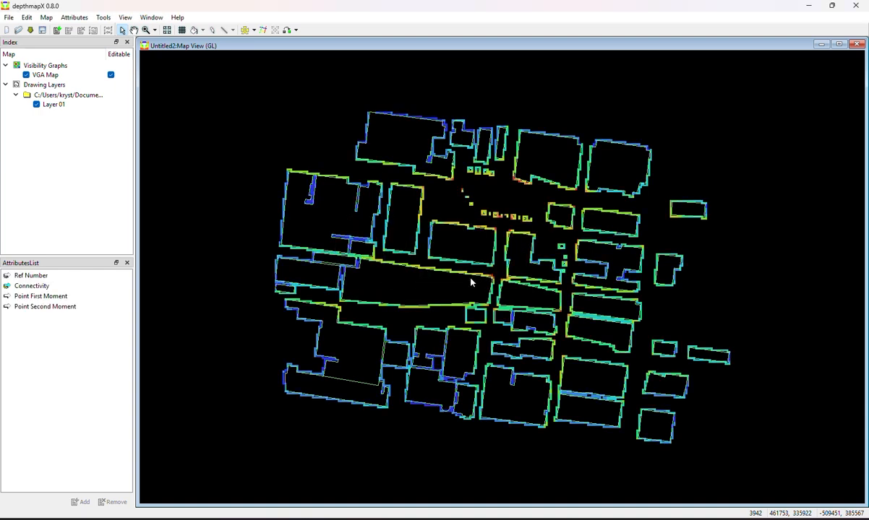
Overlay a new, finer grid on the site plan as a second visibility map
left_click(104, 17)
mouse_move(122, 30)
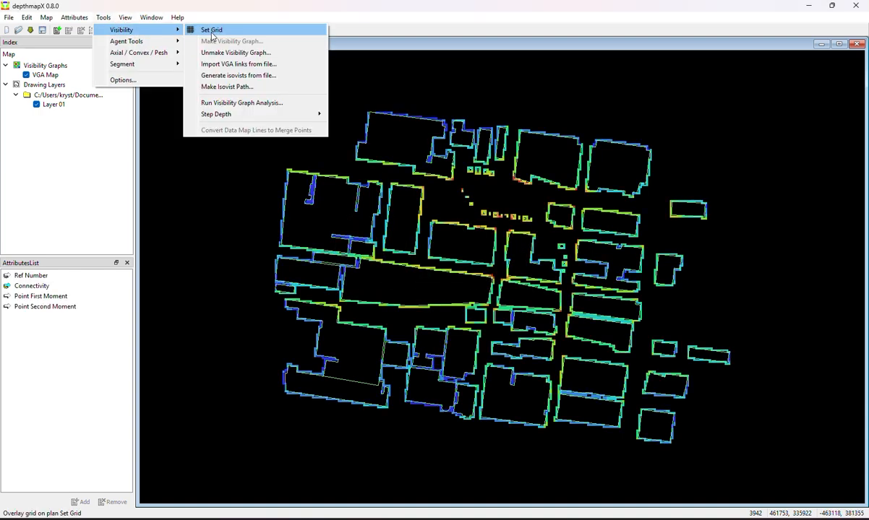
left_click(212, 31)
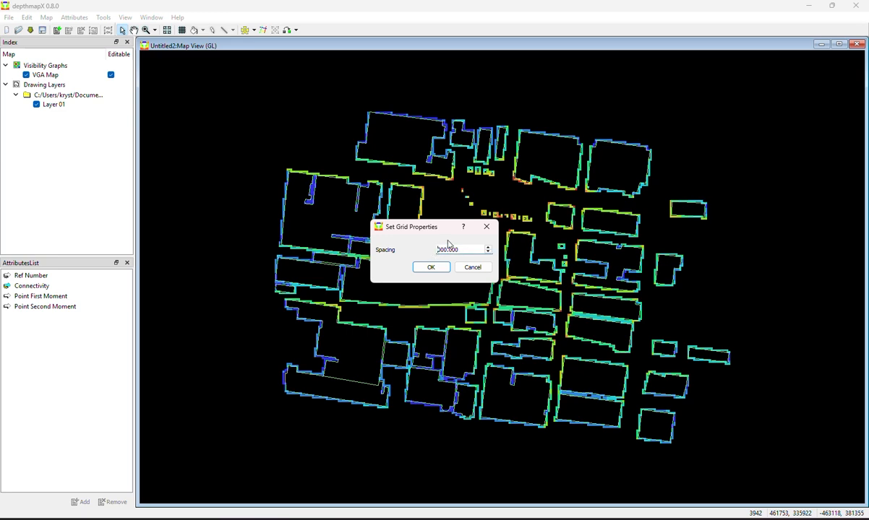
left_click(430, 268)
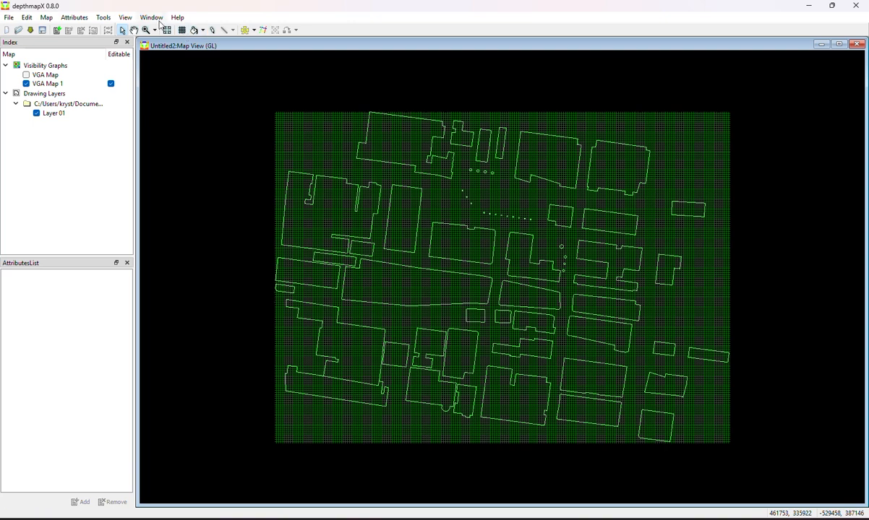
Hide the new map's grid lines and fill its open space between the buildings
left_click(127, 18)
left_click(138, 41)
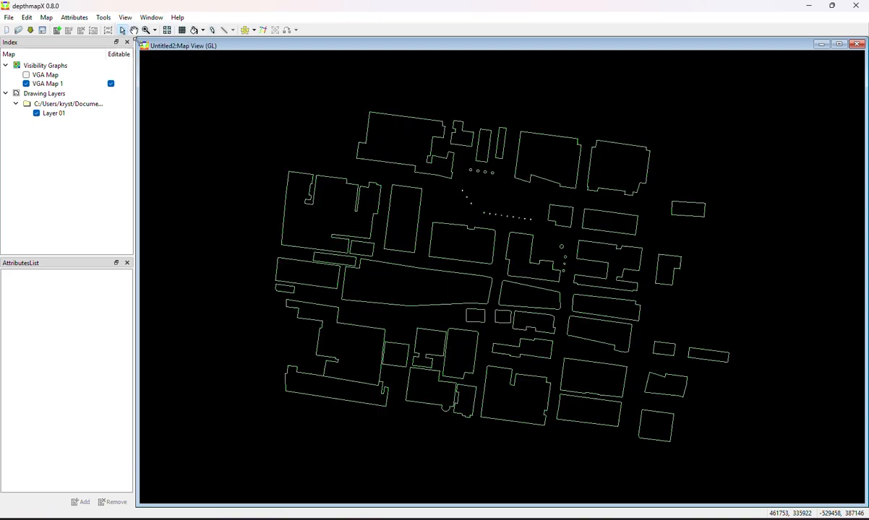
left_click(193, 30)
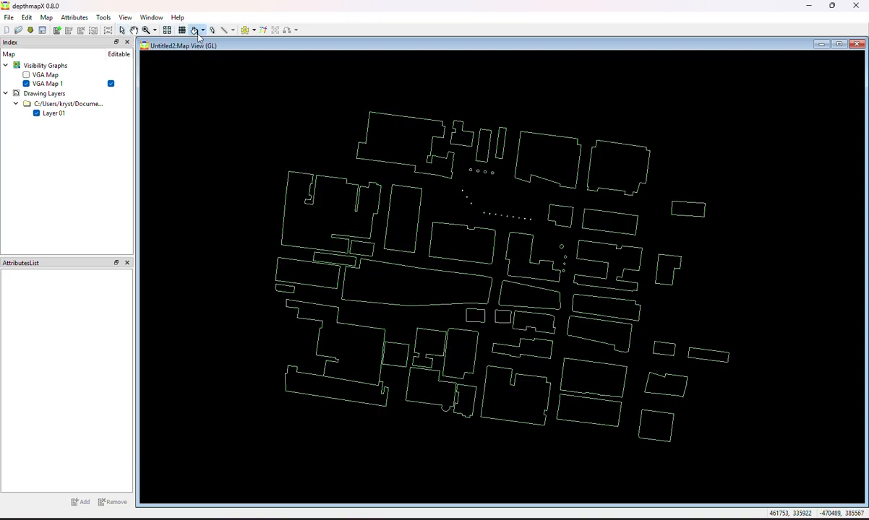
left_click(445, 205)
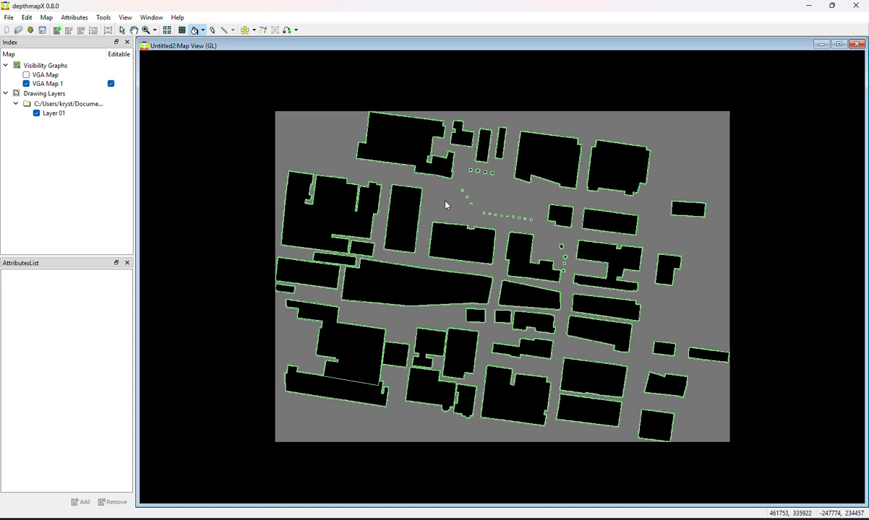
Make a full visibility graph of VGA Map 1 without a distance restriction or boundary graph
left_click(125, 18)
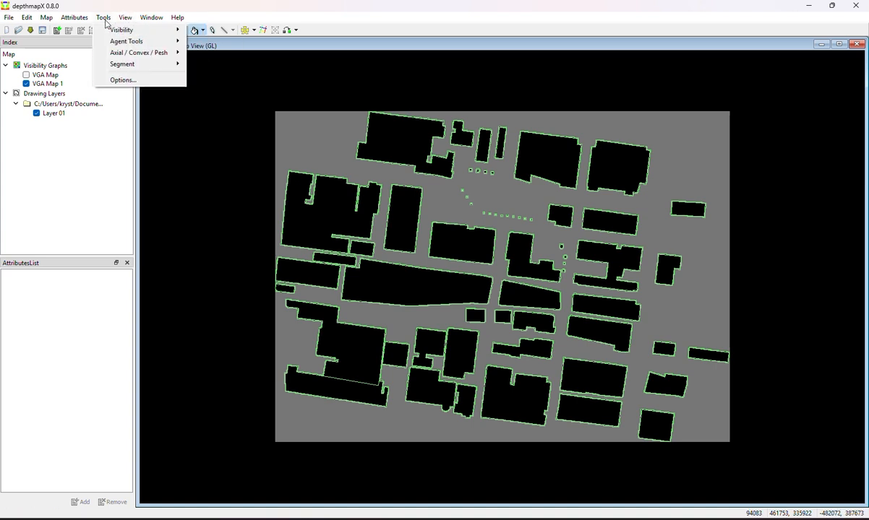
mouse_move(138, 30)
left_click(219, 41)
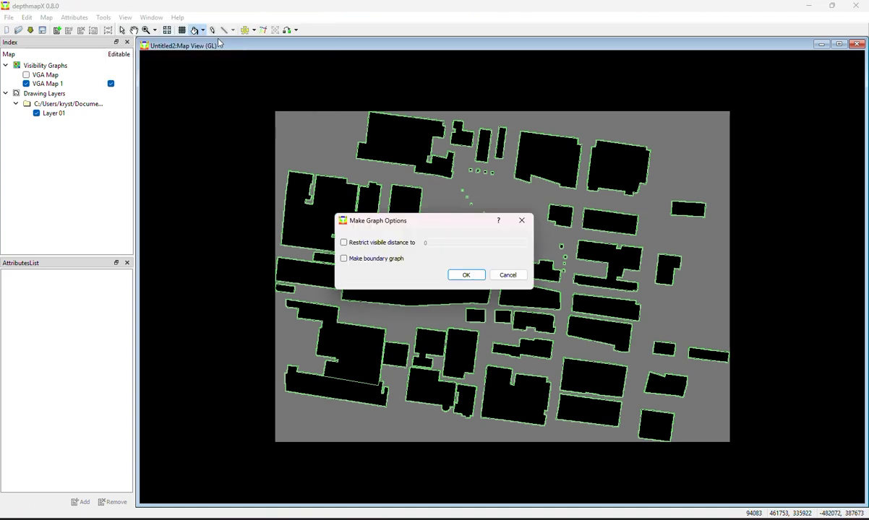
left_click(466, 275)
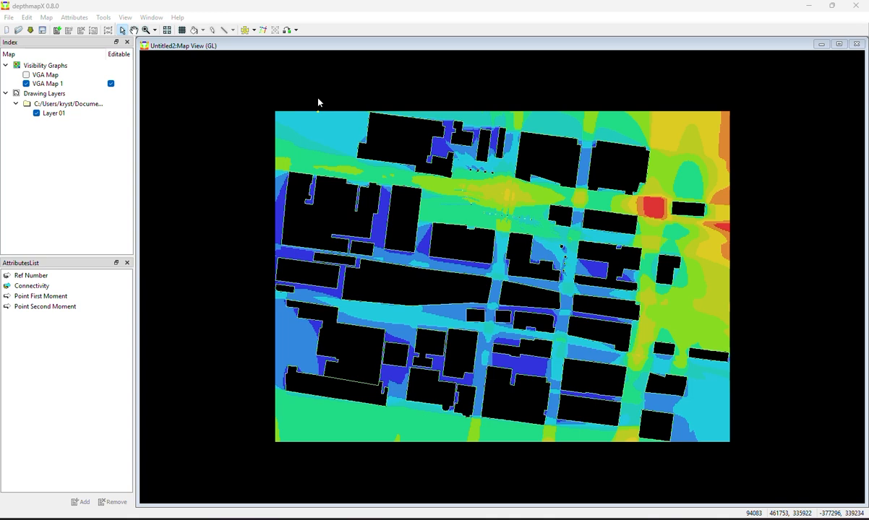
left_click(9, 17)
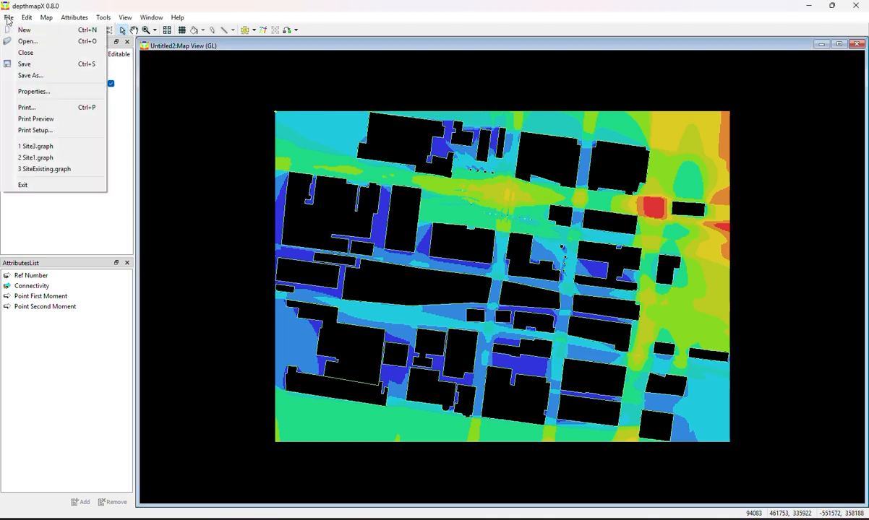
left_click(55, 109)
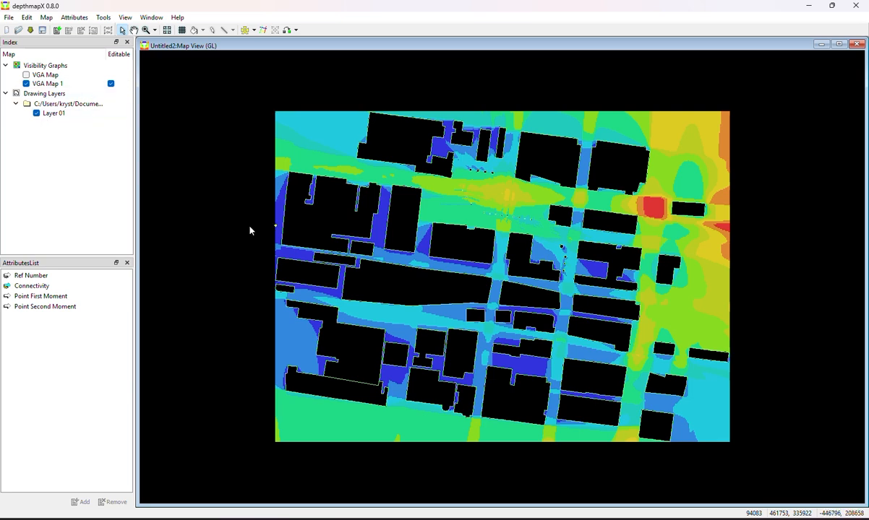
left_click(10, 19)
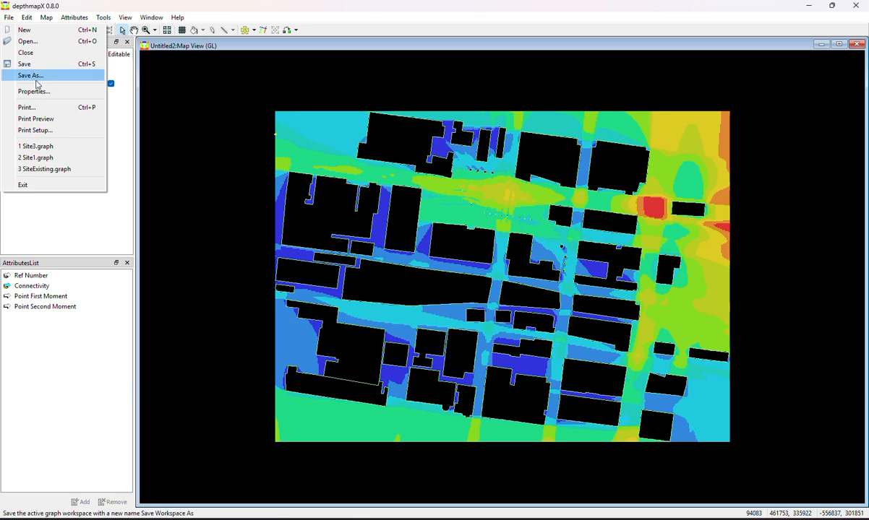
left_click(116, 148)
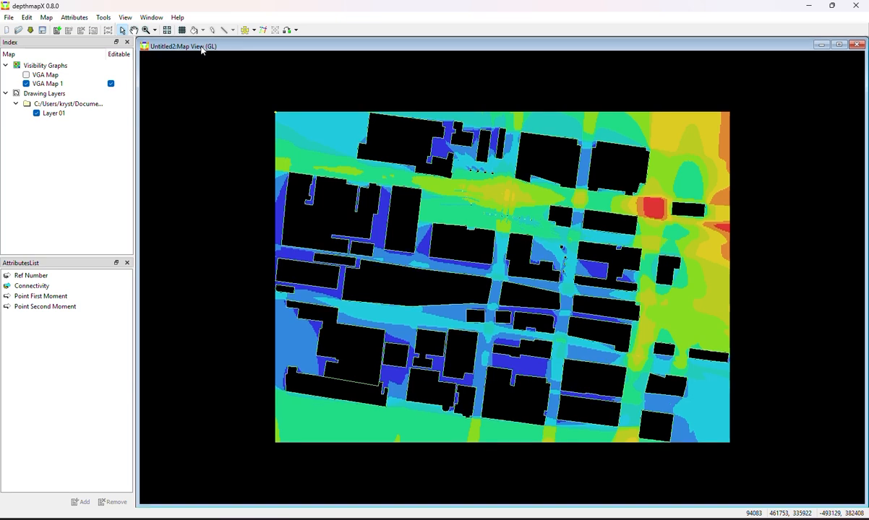
Arrange the two map view windows side by side, narrowing the Untitled2 window, to compare both connectivity maps
left_click_drag(202, 45, 864, 187)
mouse_move(589, 47)
left_mouse_down()
mouse_move(462, 72)
mouse_move(141, 100)
mouse_move(405, 92)
mouse_move(462, 64)
mouse_move(442, 64)
left_mouse_up()
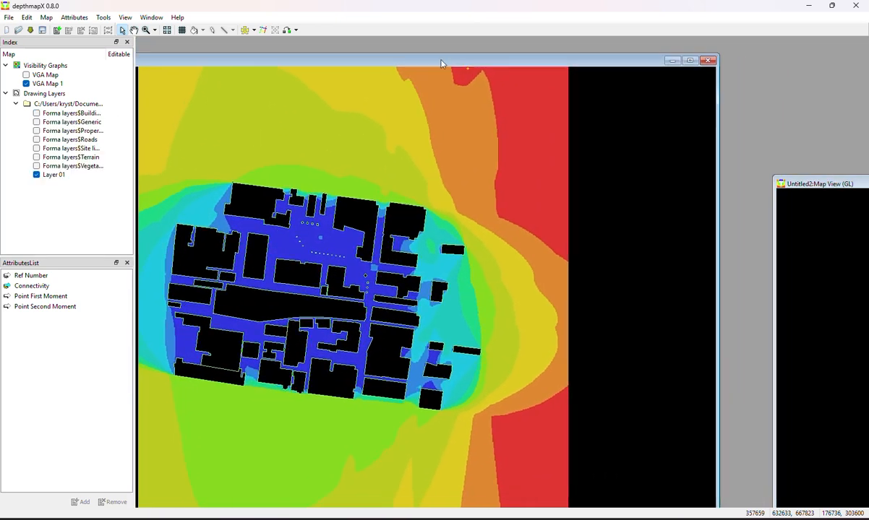
mouse_move(815, 184)
left_mouse_down()
mouse_move(764, 194)
mouse_move(561, 128)
mouse_move(475, 110)
left_mouse_up()
left_click_drag(619, 106, 569, 79)
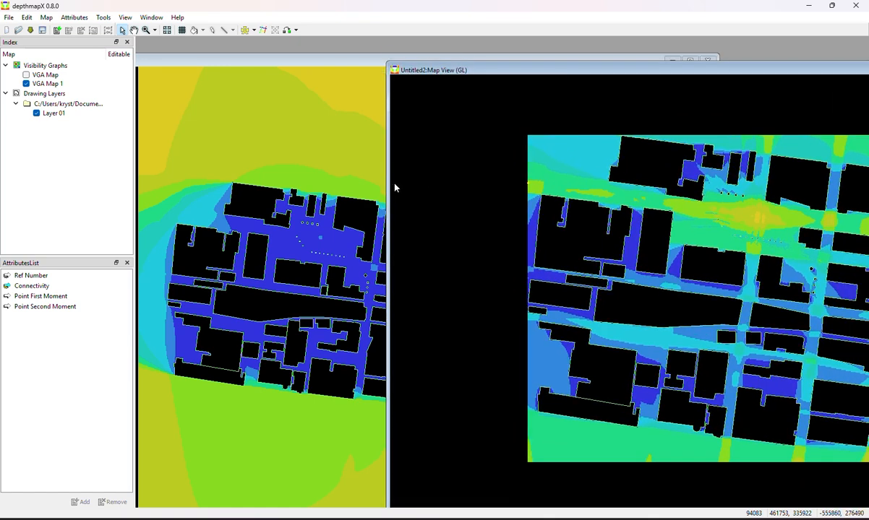
left_click_drag(388, 186, 622, 206)
left_click_drag(754, 73, 608, 75)
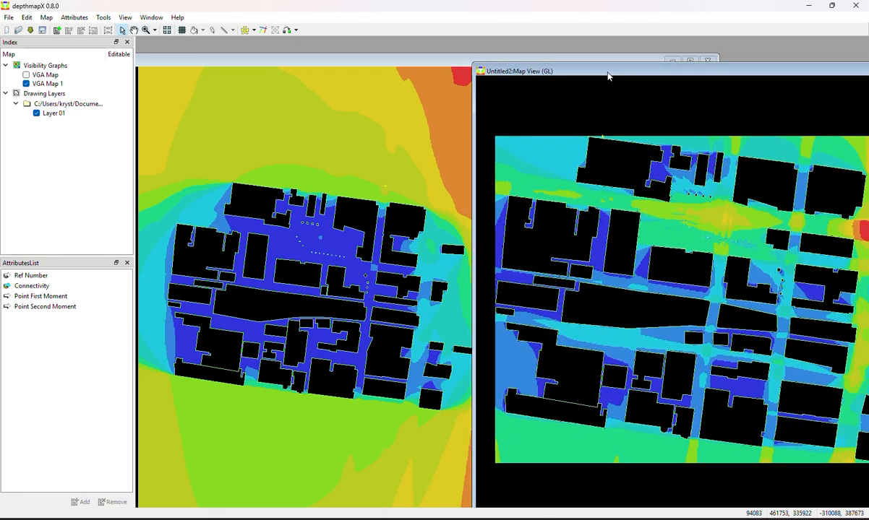